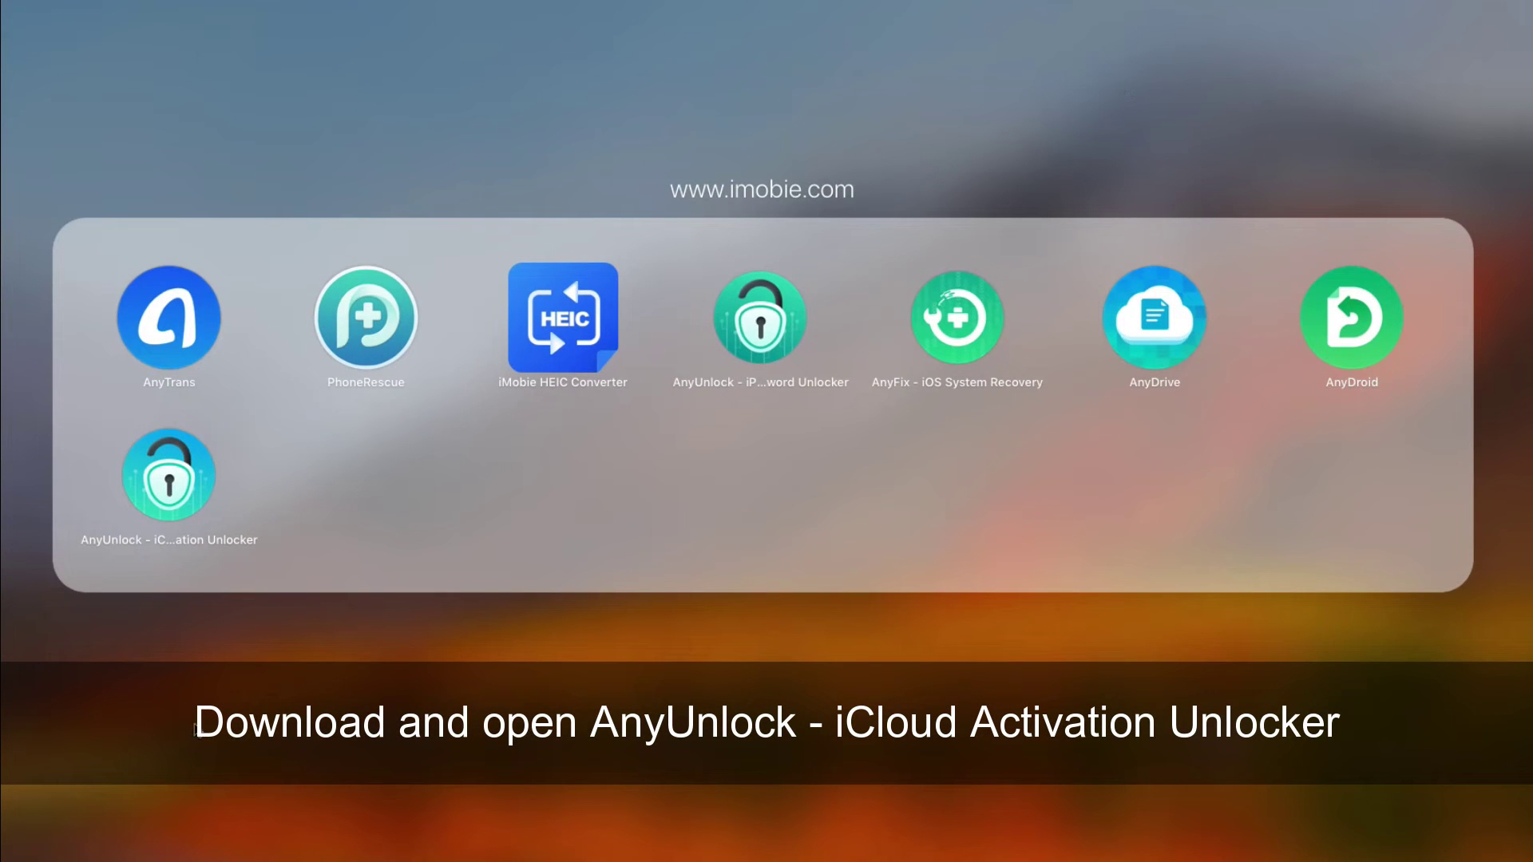
Step: Launch AnyUnlock - iCloud Activation Unlocker from Launchpad with Bypass iCloud Activation Lock selected
click(181, 505)
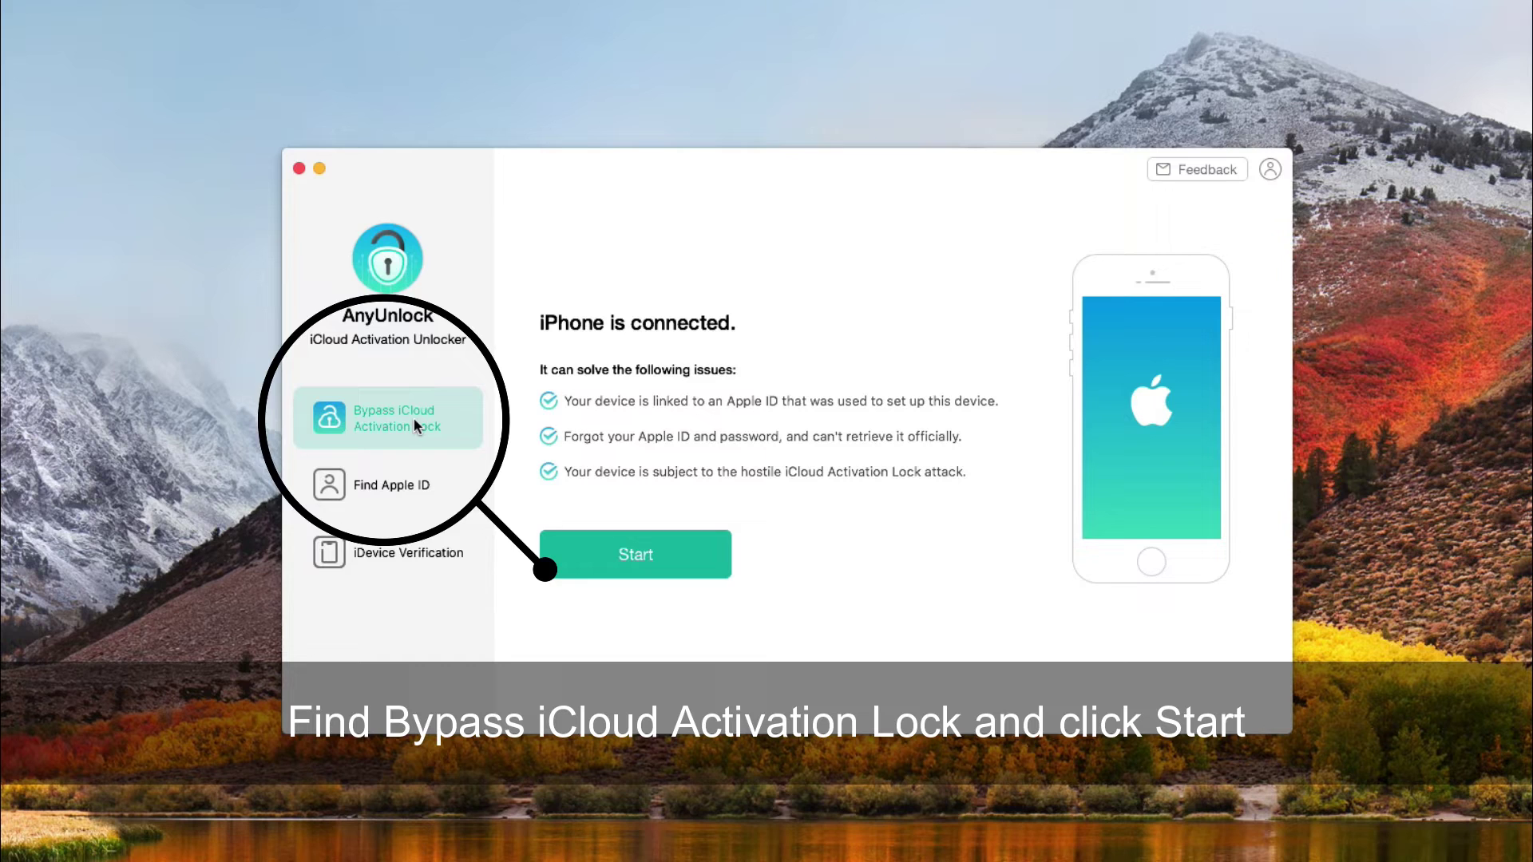
Step: Start the bypass to show the iPhone 5S details, reported as not jailbroken
click(626, 573)
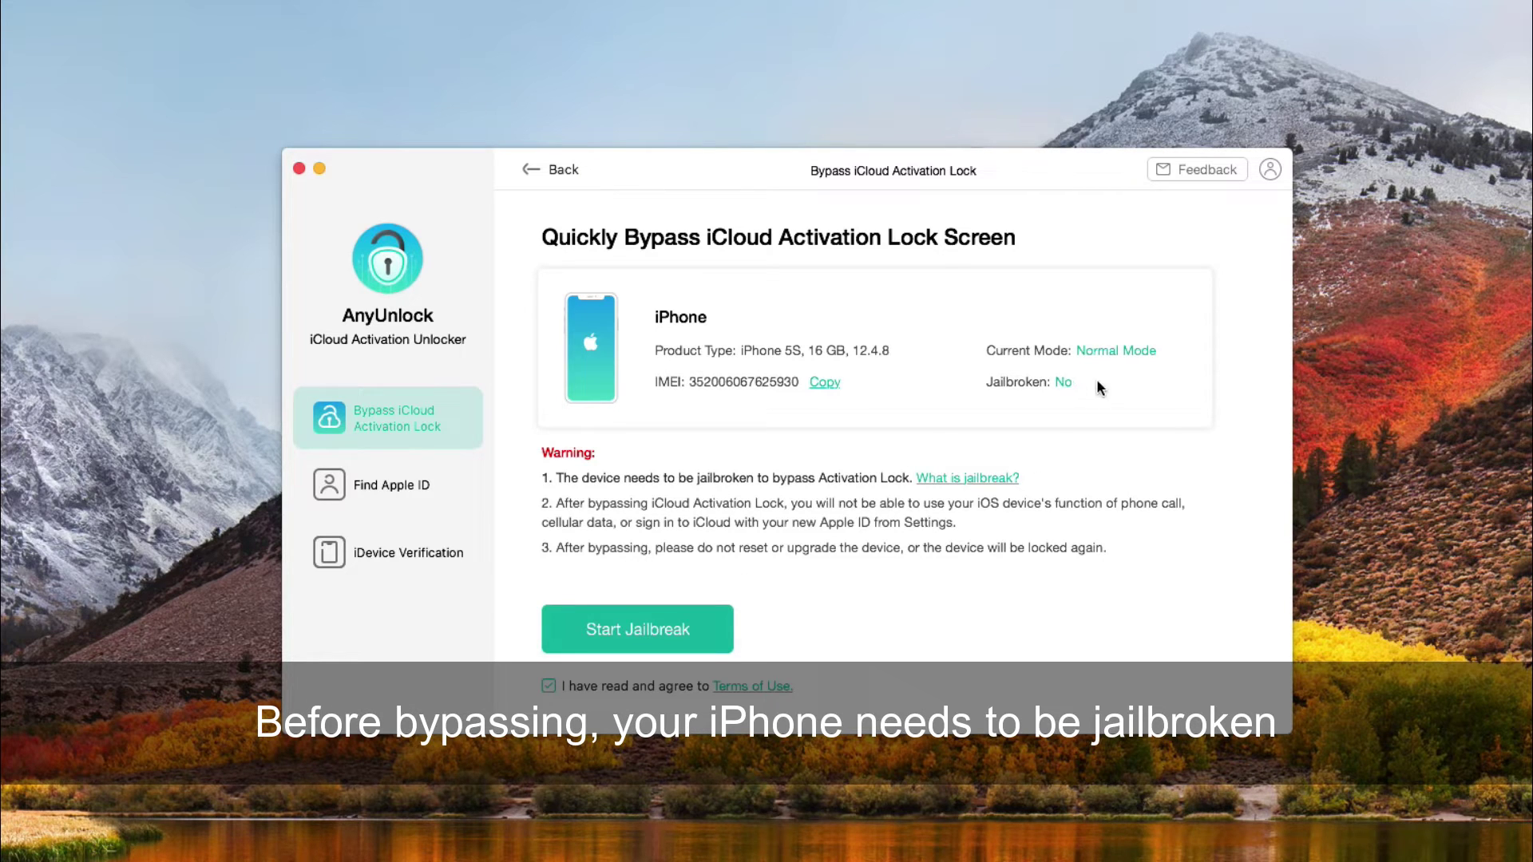
Step: Start the jailbreak and show the DFU instructions for iPhone 6s and Earlier Models
click(649, 629)
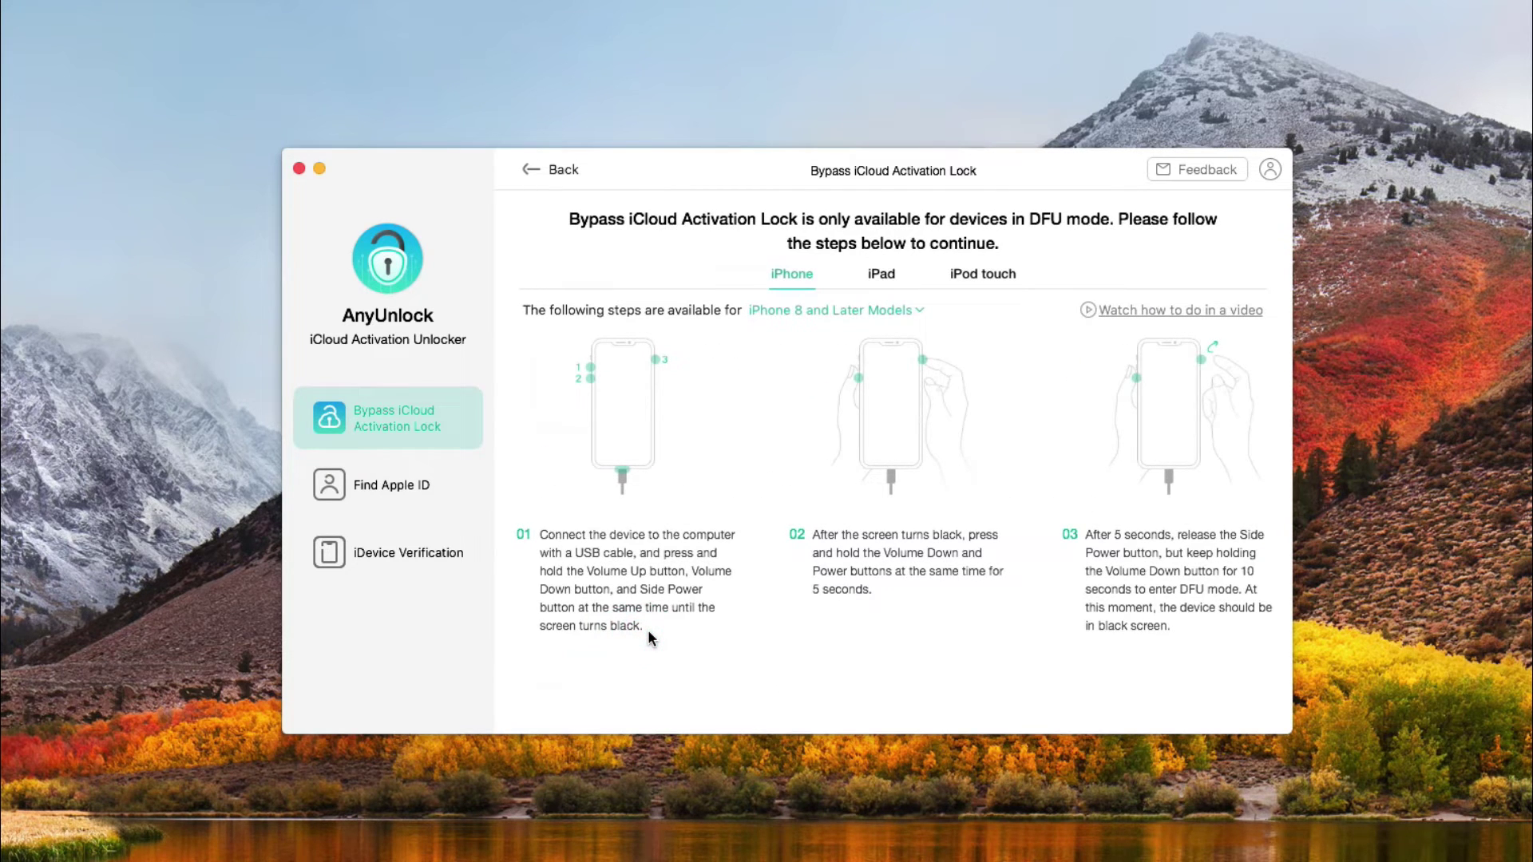
click(870, 321)
click(871, 422)
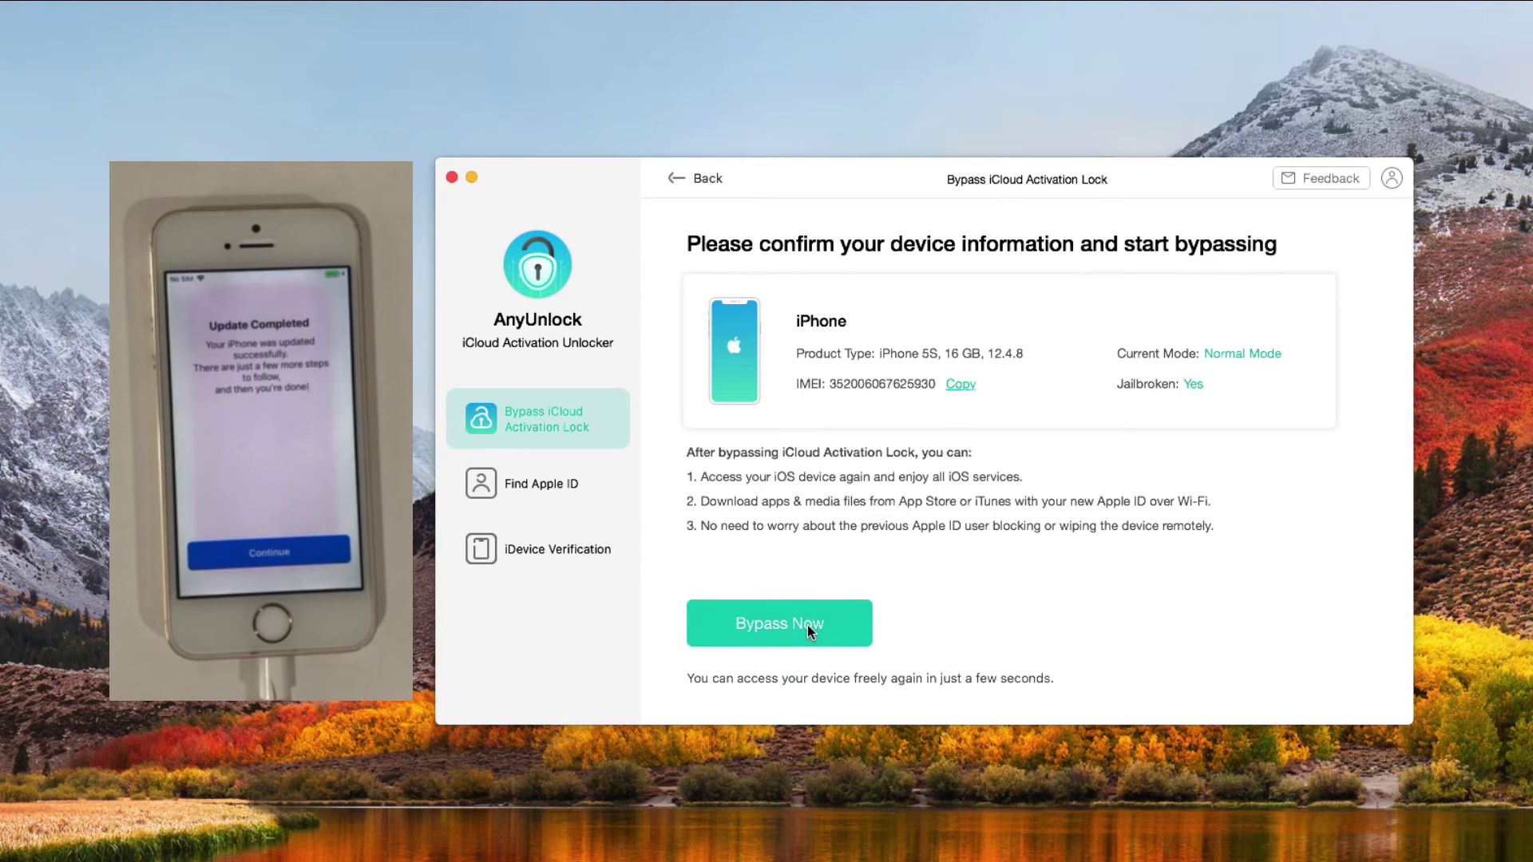
Step: Run Bypass Now on the jailbroken iPhone 5S to remove the Activation Lock
click(807, 625)
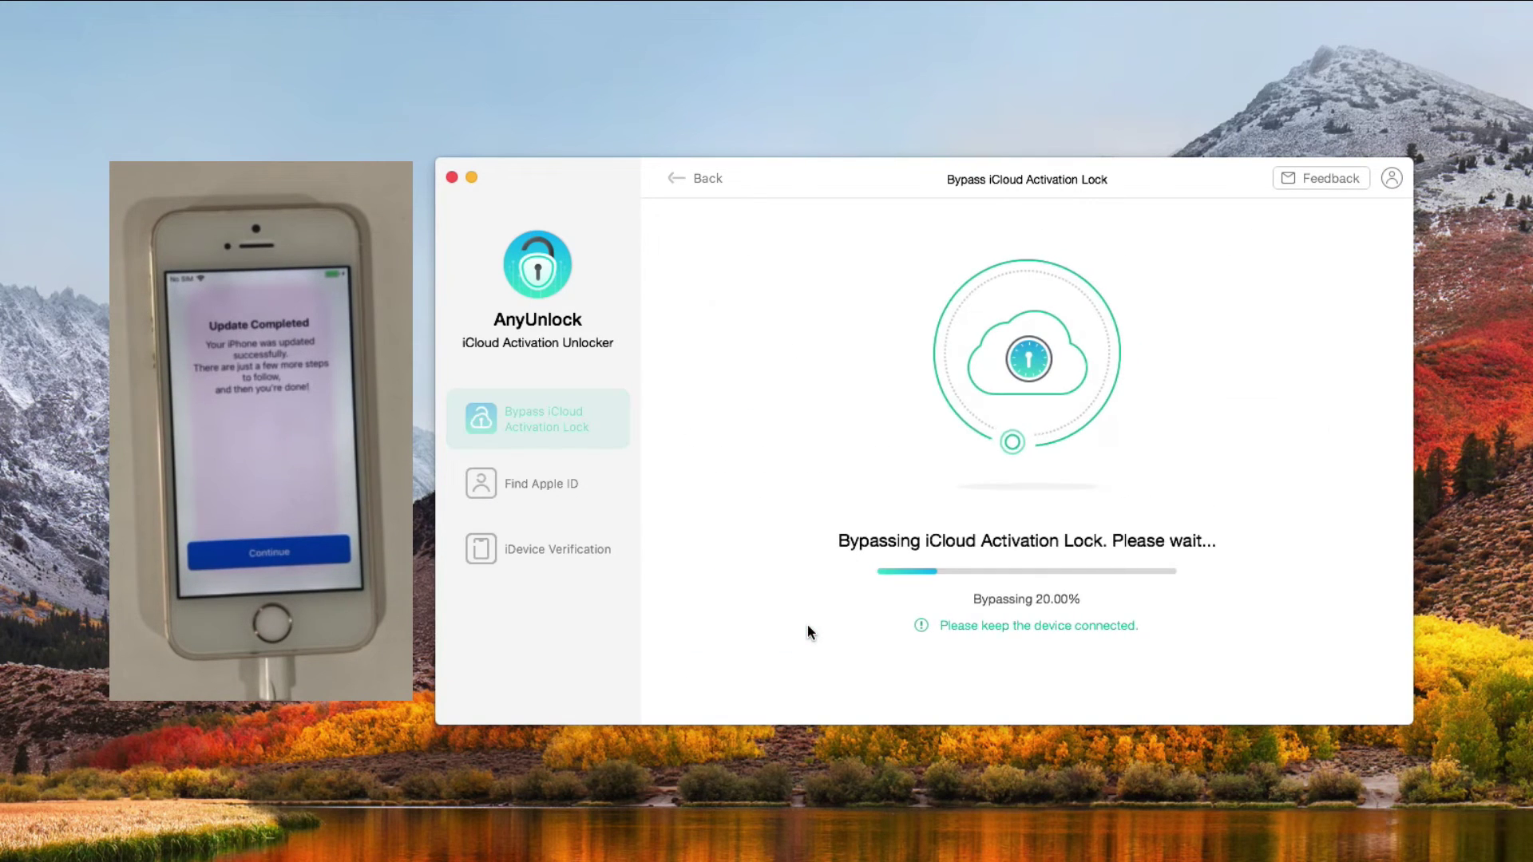